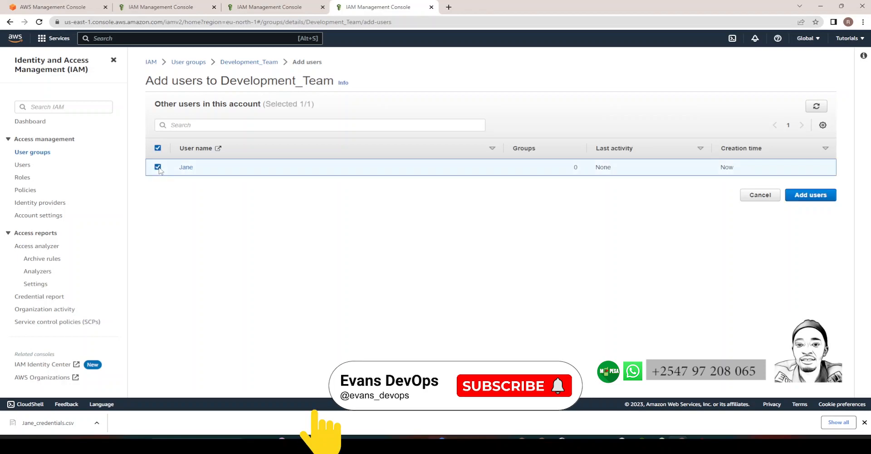
Step: Add the selected user to the Development_Team user group
click(811, 196)
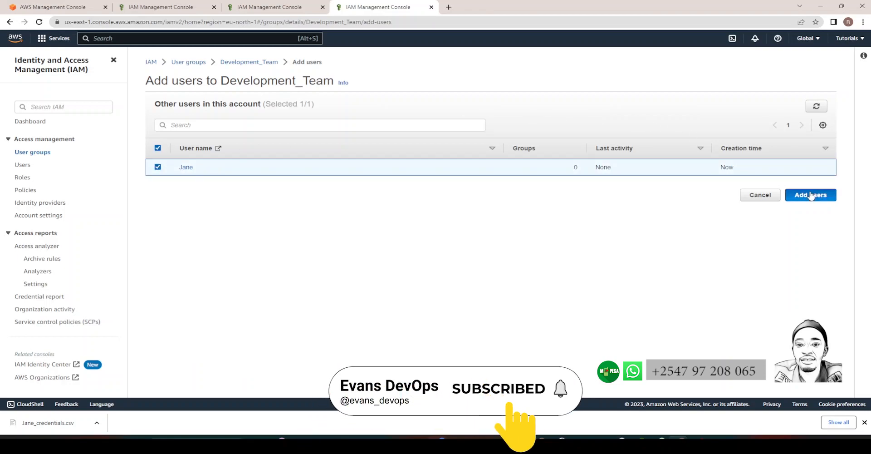
drag(231, 58, 152, 57)
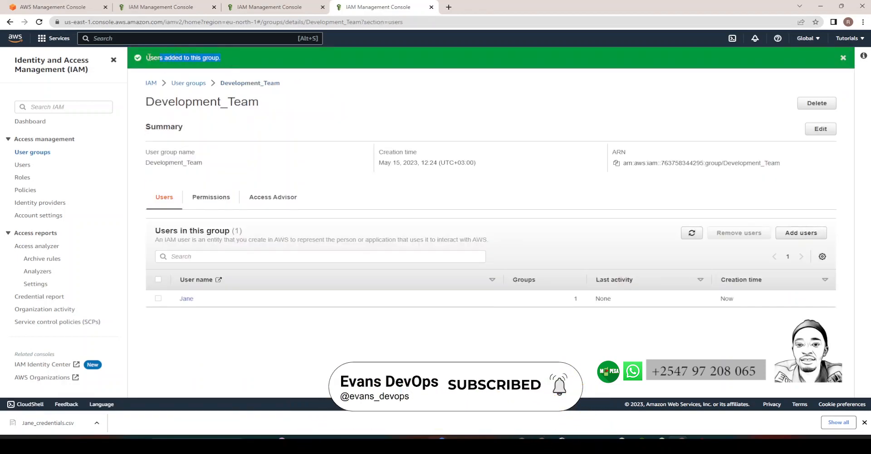
drag(146, 101, 309, 131)
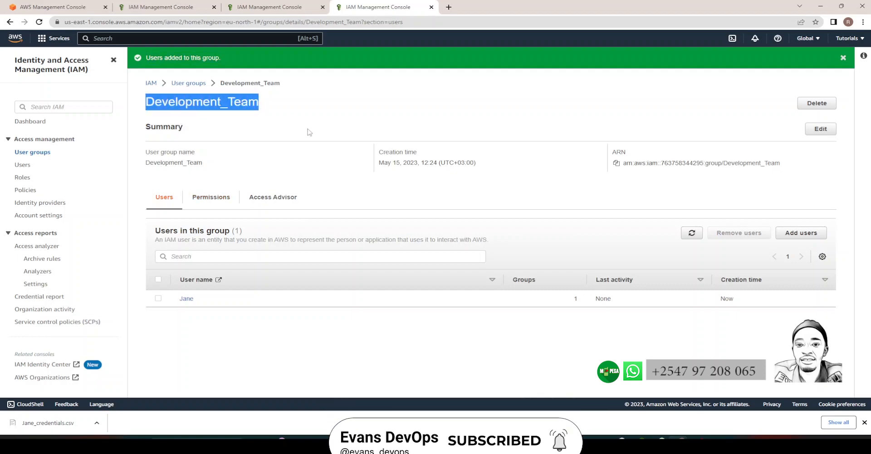
click(310, 132)
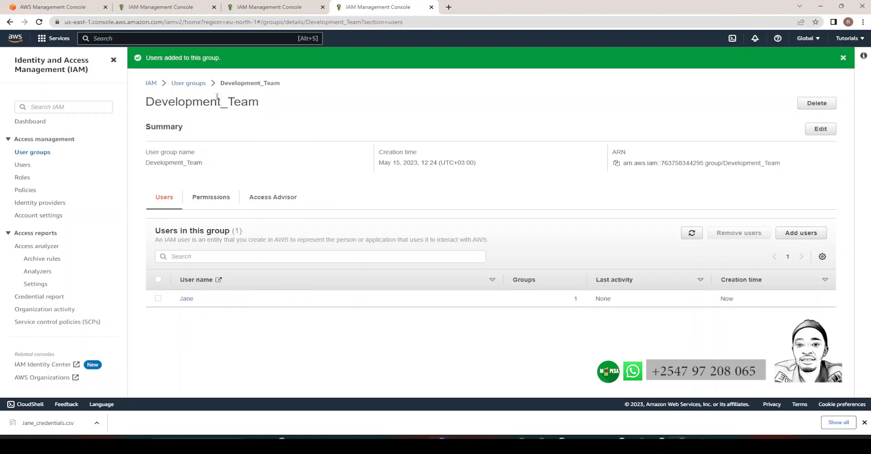
Step: Start attaching permission policies to the Development_Team group
click(212, 198)
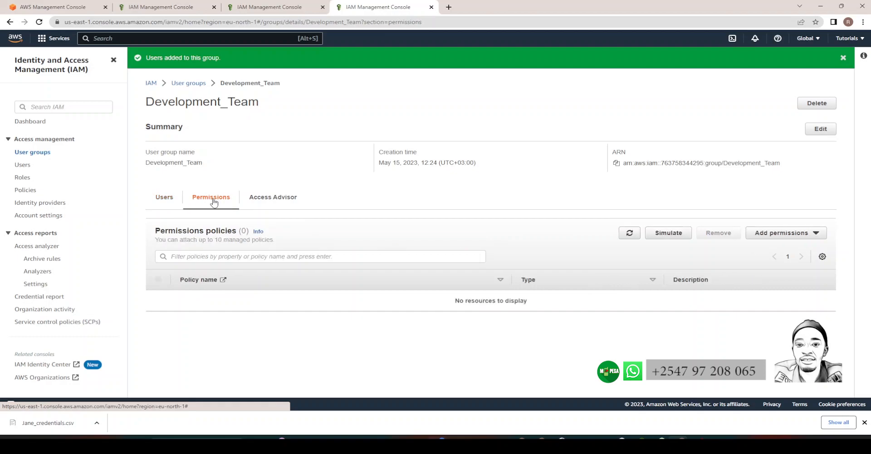
drag(155, 231, 366, 246)
click(370, 245)
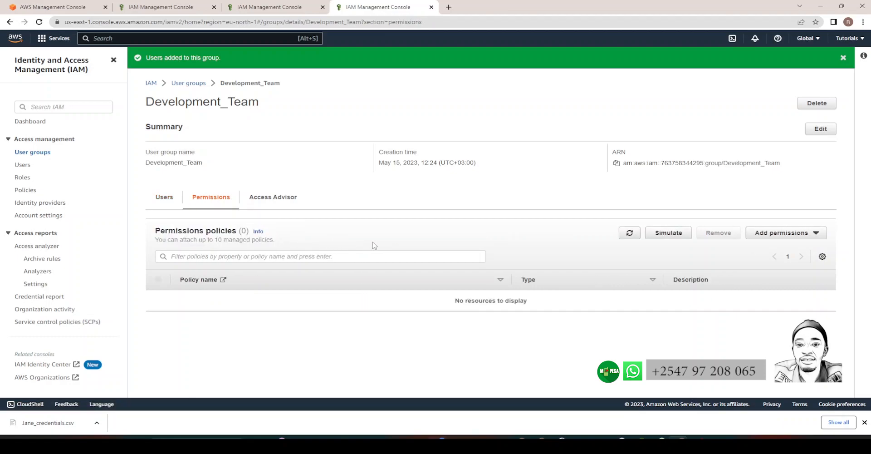
click(814, 235)
click(775, 247)
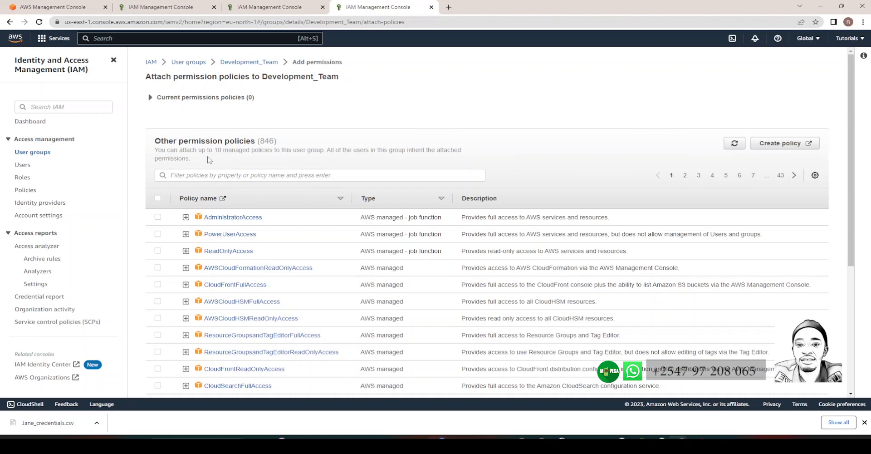
Step: Filter the available permission policies by "ec2"
click(215, 175)
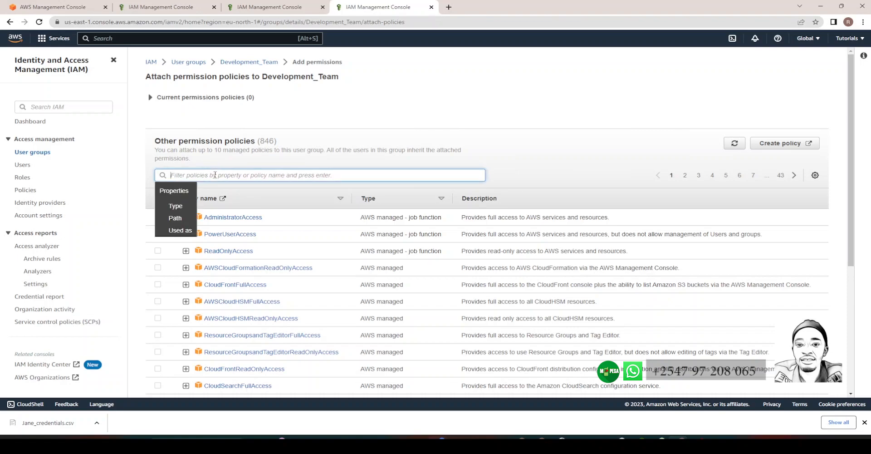
text(ed)
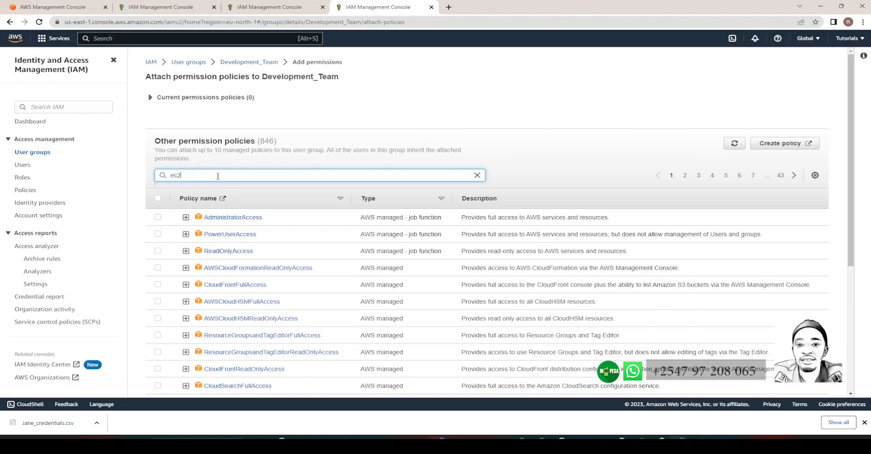
text(2)
key(Return)
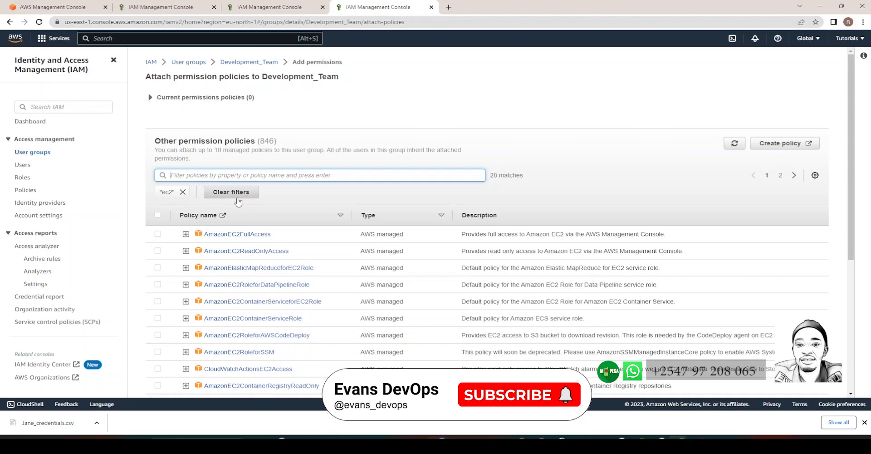
scroll(209, 182, down, 2)
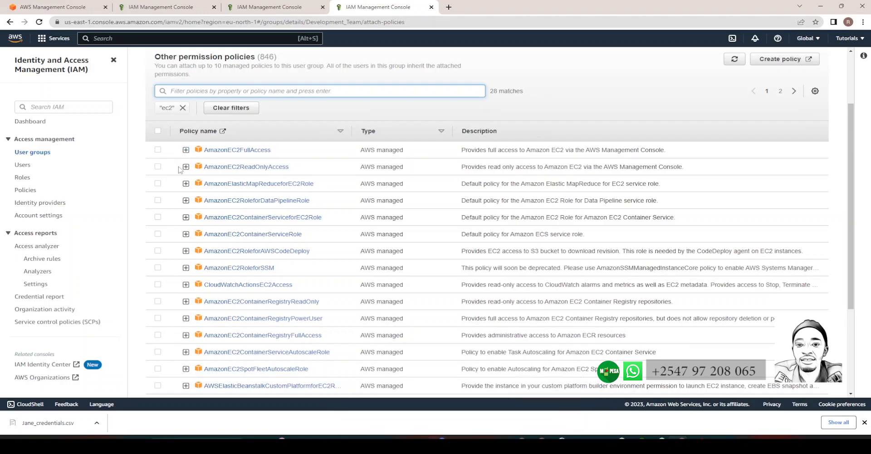
Step: Examine the JSON statements of the AmazonEC2FullAccess policy, leaving it collapsed and unselected
click(158, 150)
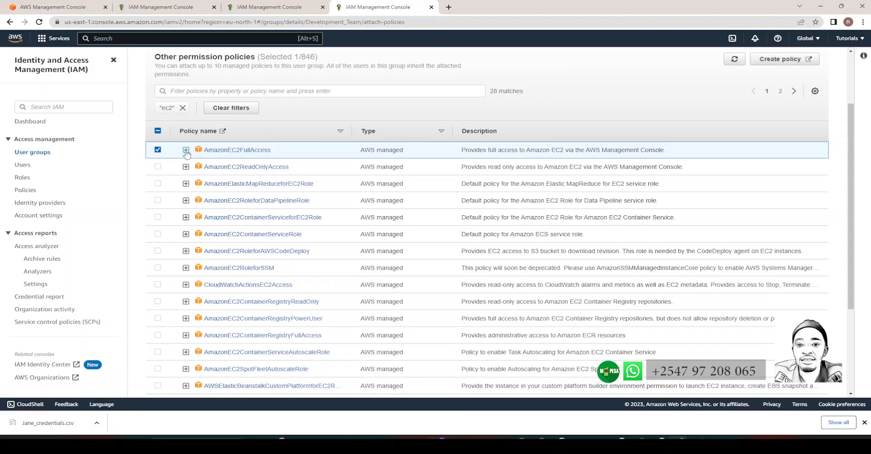
click(186, 150)
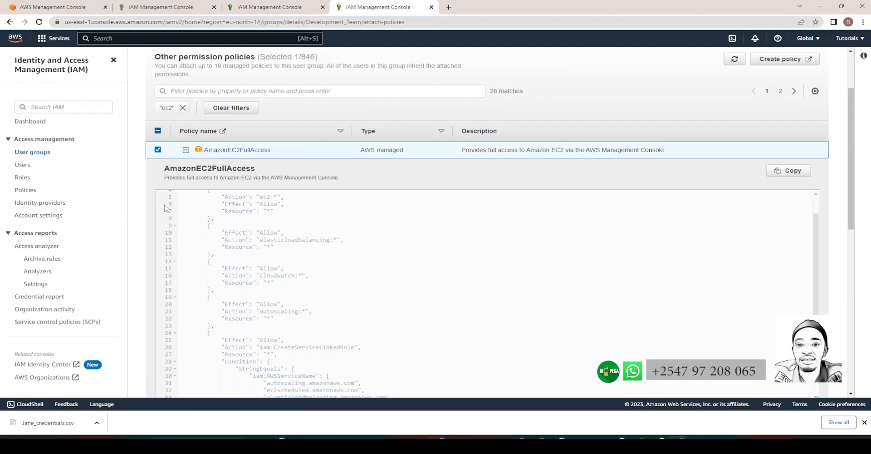
scroll(257, 164, down, 2)
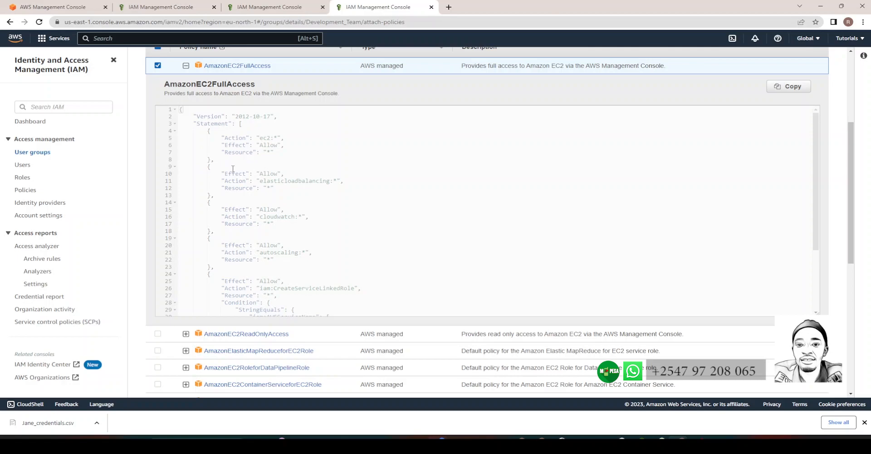
scroll(249, 168, up, 3)
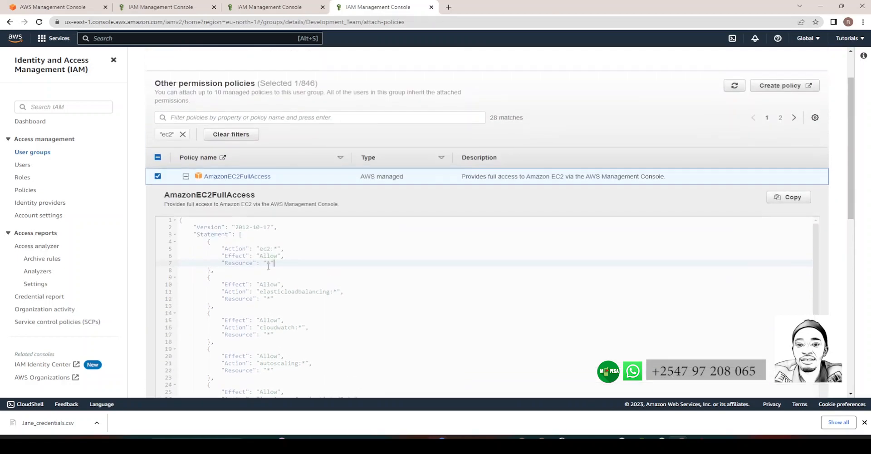
scroll(173, 226, down, 2)
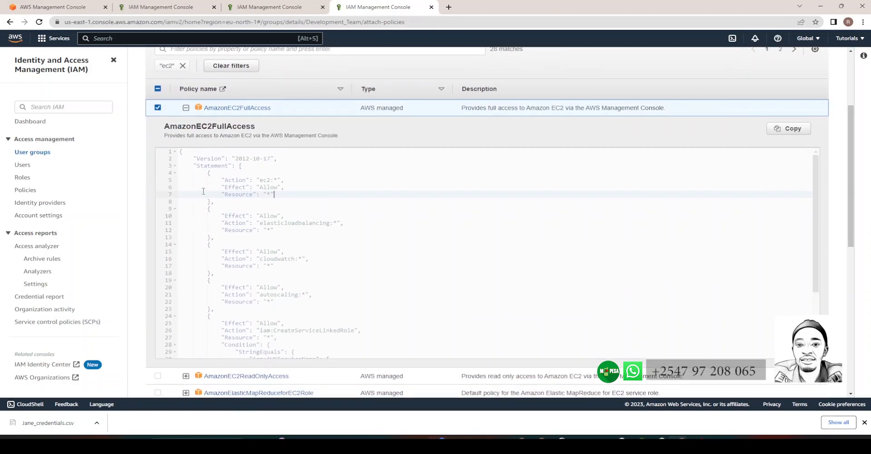
scroll(281, 250, down, 1)
scroll(280, 270, down, 4)
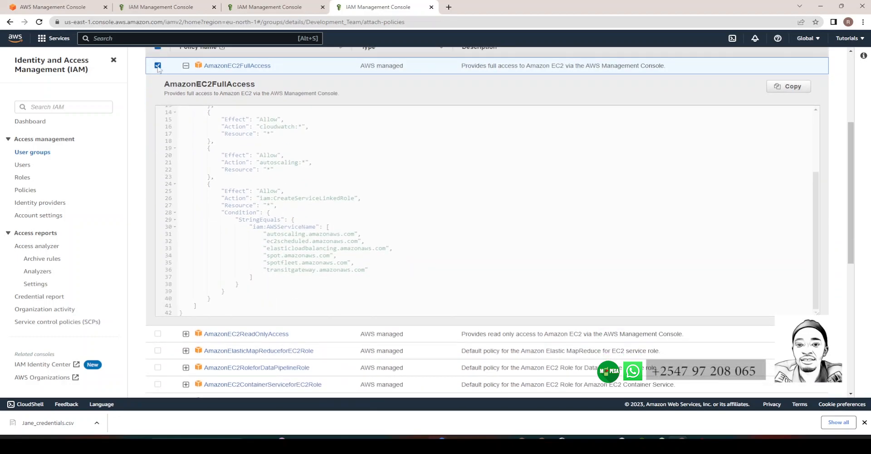
scroll(143, 153, up, 3)
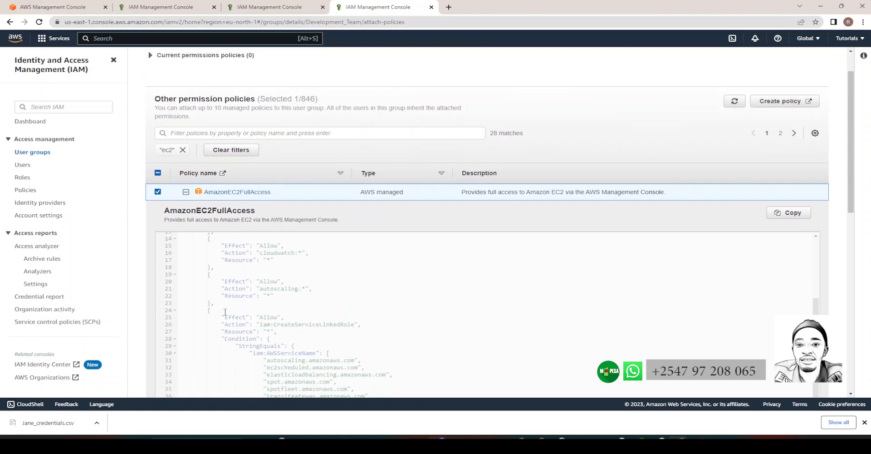
scroll(229, 312, up, 3)
scroll(220, 279, up, 2)
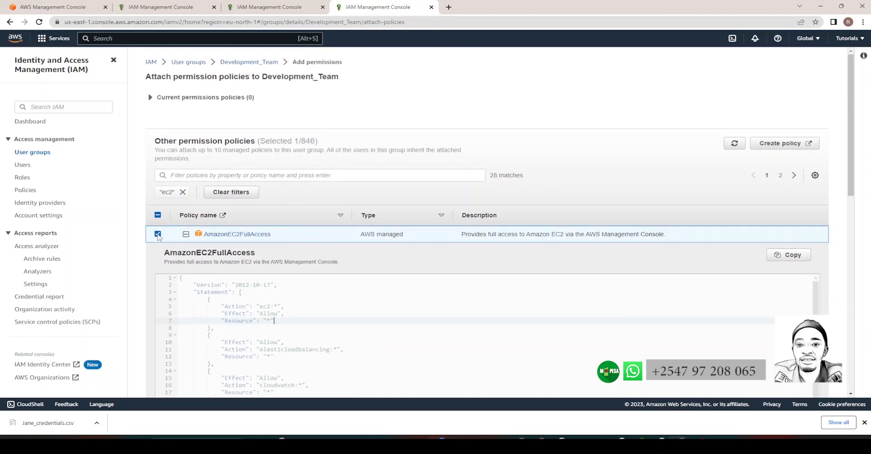
scroll(181, 290, down, 4)
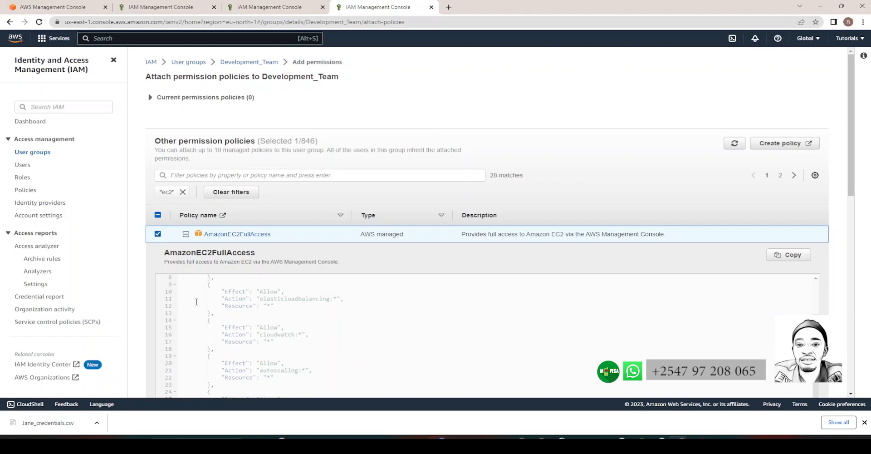
scroll(163, 260, down, 1)
click(158, 192)
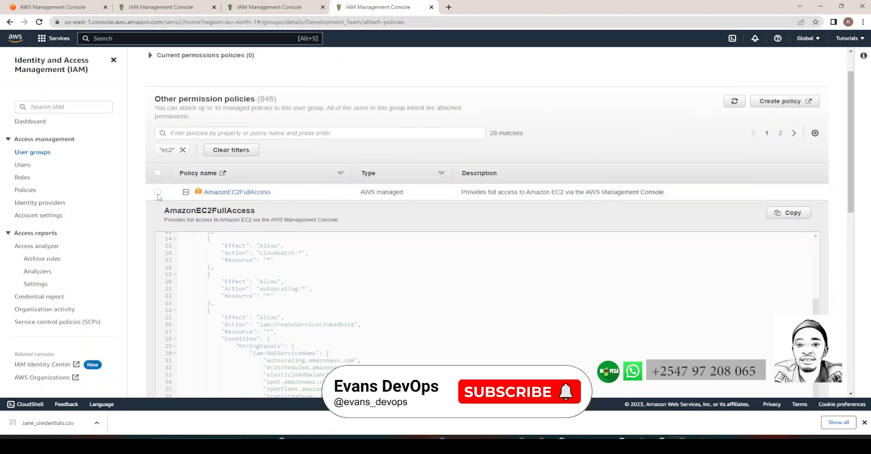
click(186, 192)
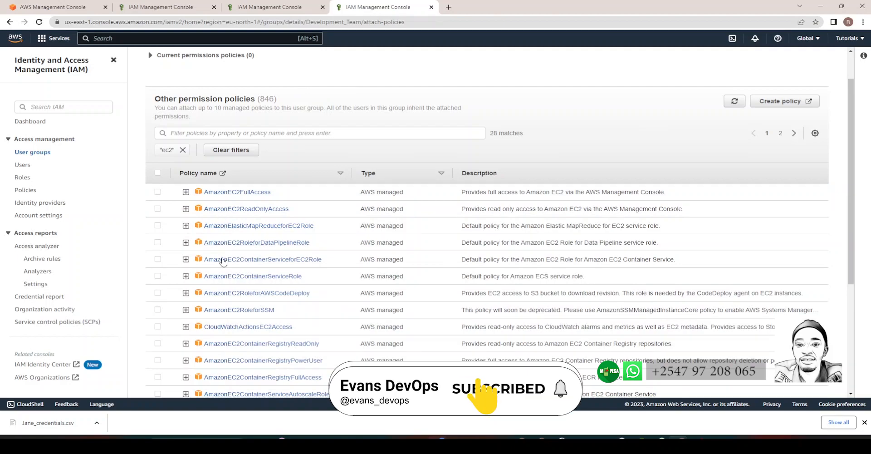
Step: Examine the JSON statements of the AmazonEC2ReadOnlyAccess policy and collapse it again
click(186, 209)
scroll(247, 299, down, 3)
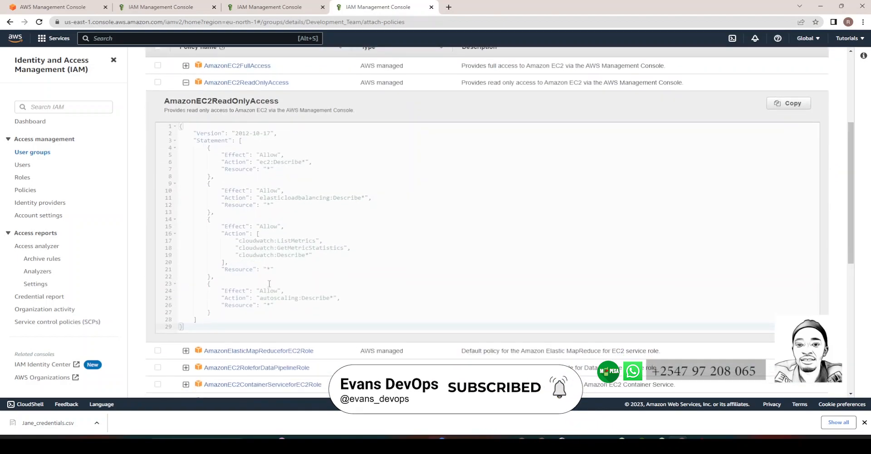
scroll(279, 302, up, 1)
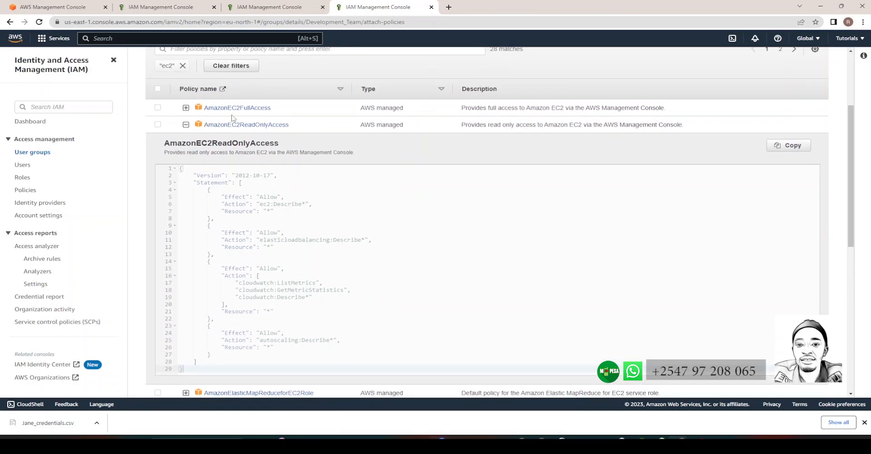
click(186, 125)
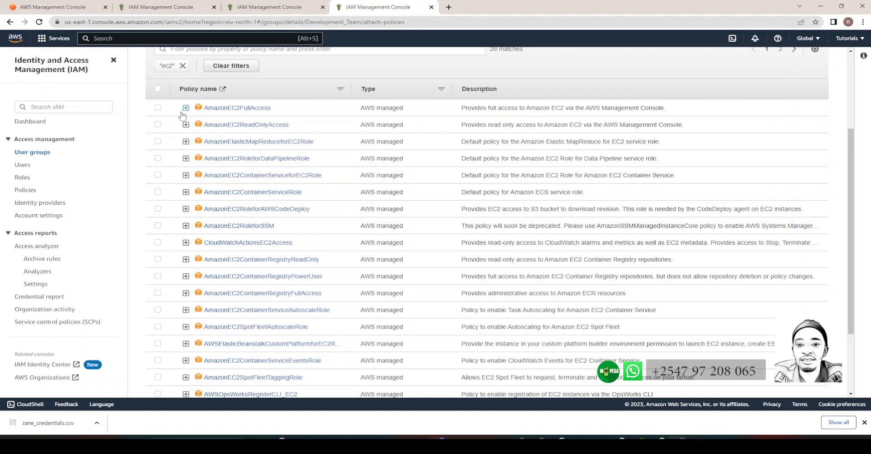
Step: Attach the AmazonEC2FullAccess policy to the Development_Team group
scroll(182, 116, up, 3)
click(158, 234)
scroll(621, 181, down, 5)
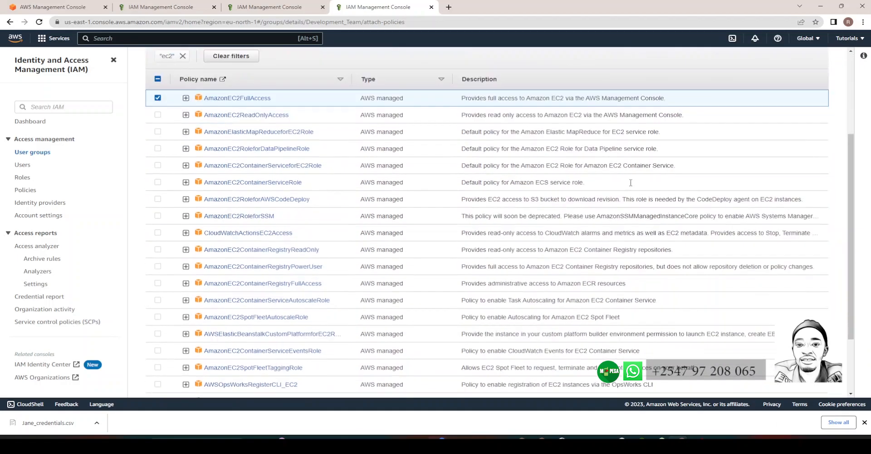
click(770, 376)
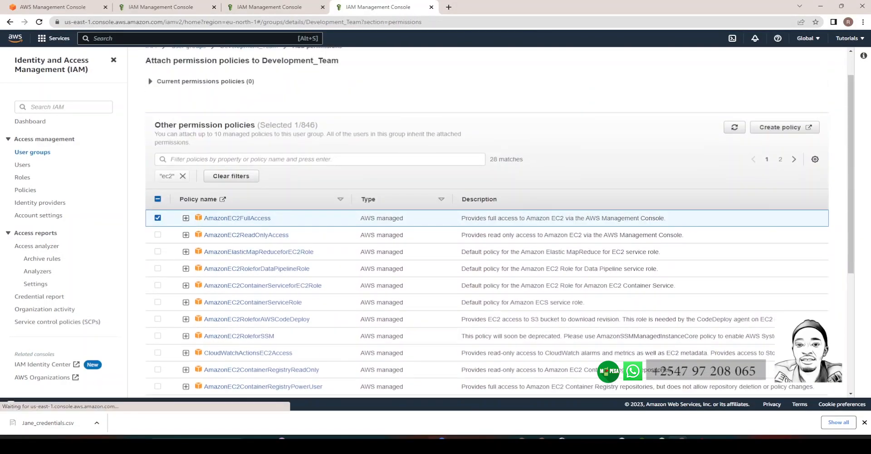
drag(243, 59, 246, 58)
click(276, 66)
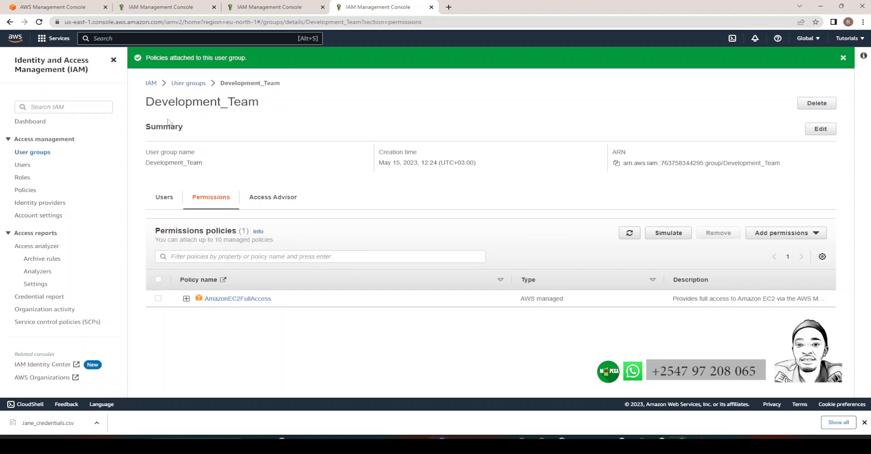
Step: Check the policy attached to Development_Team and the group's list of users
drag(147, 102, 259, 102)
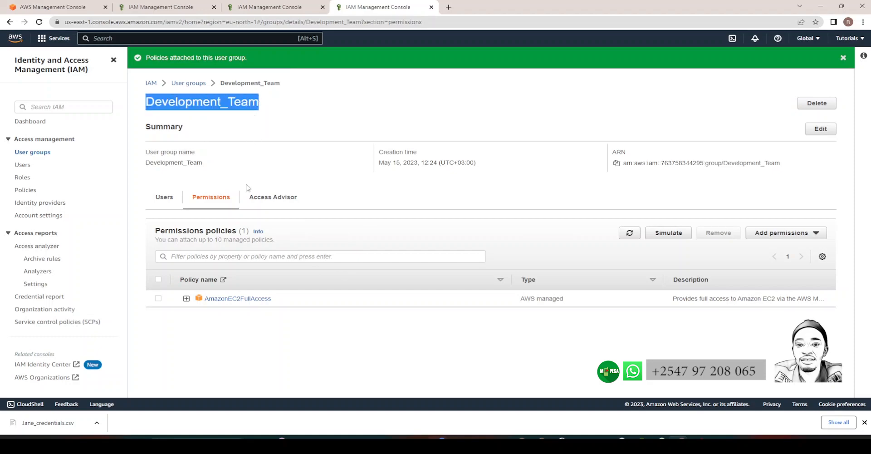
drag(283, 303, 176, 302)
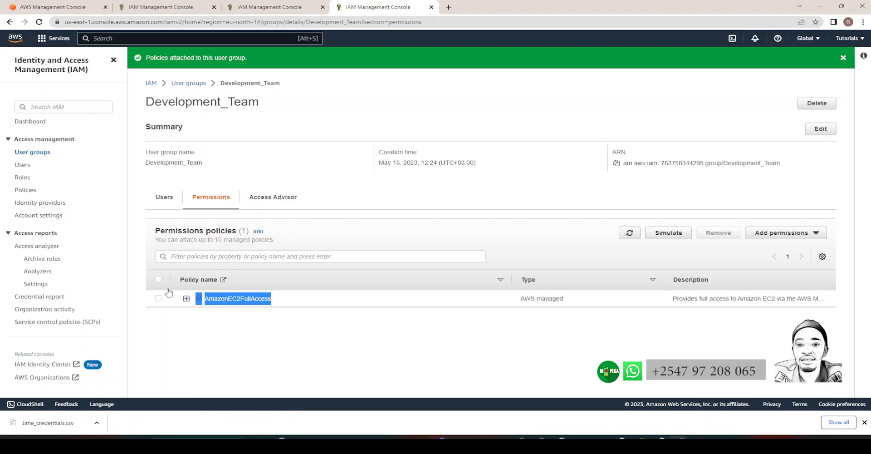
click(165, 199)
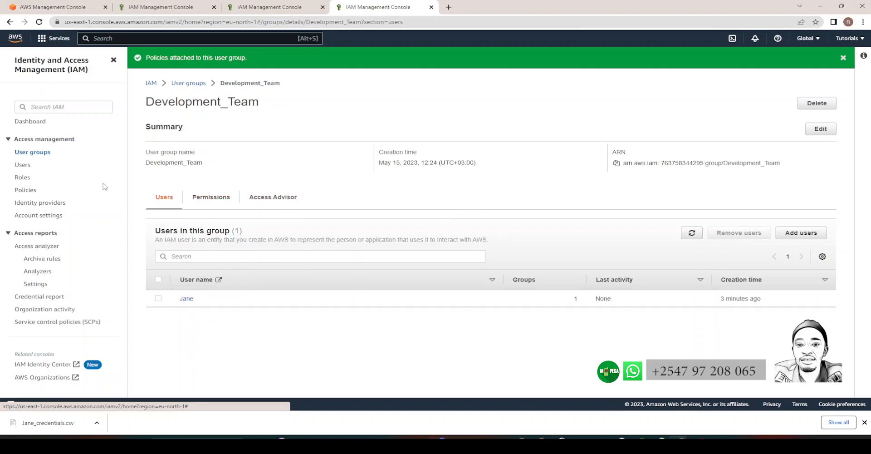
Step: Copy the console sign-in link from the new IAM user's security credentials
click(277, 9)
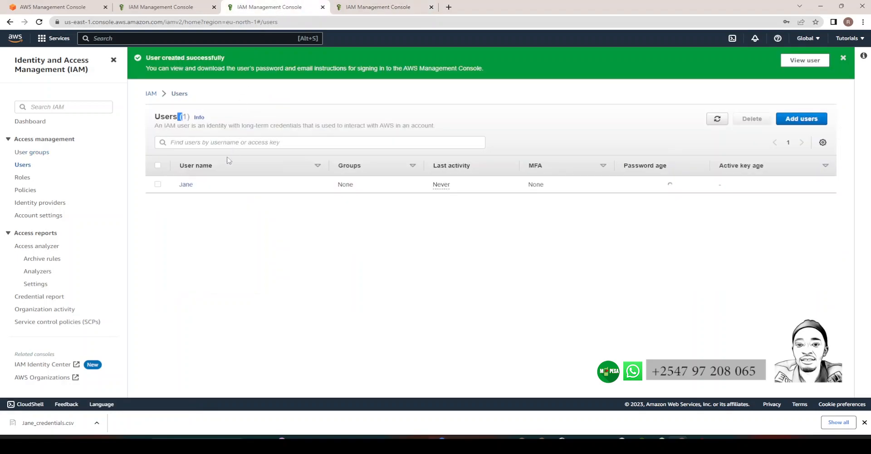
click(186, 184)
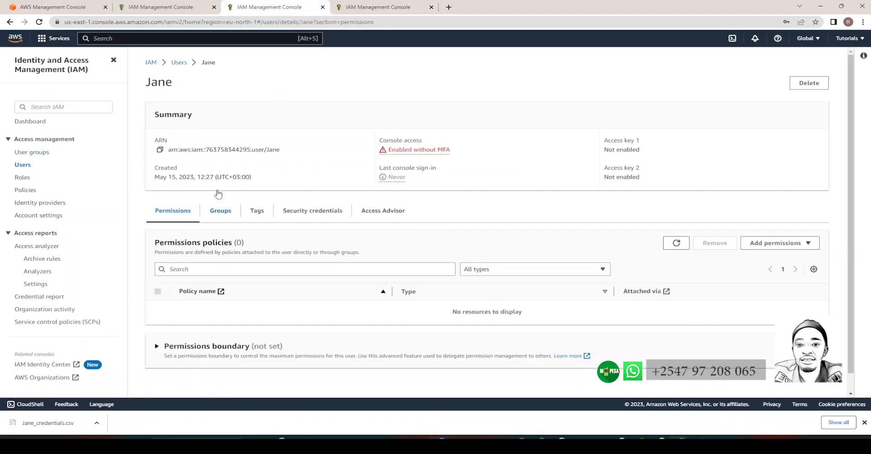
click(311, 211)
scroll(317, 231, down, 3)
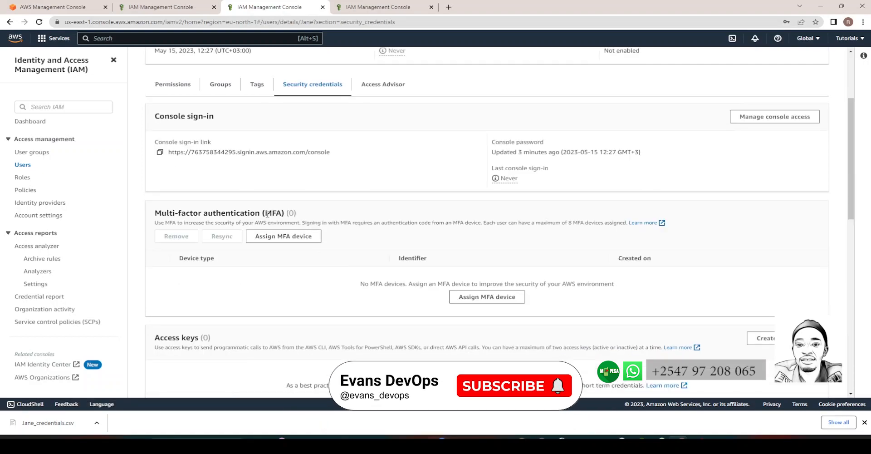
click(161, 153)
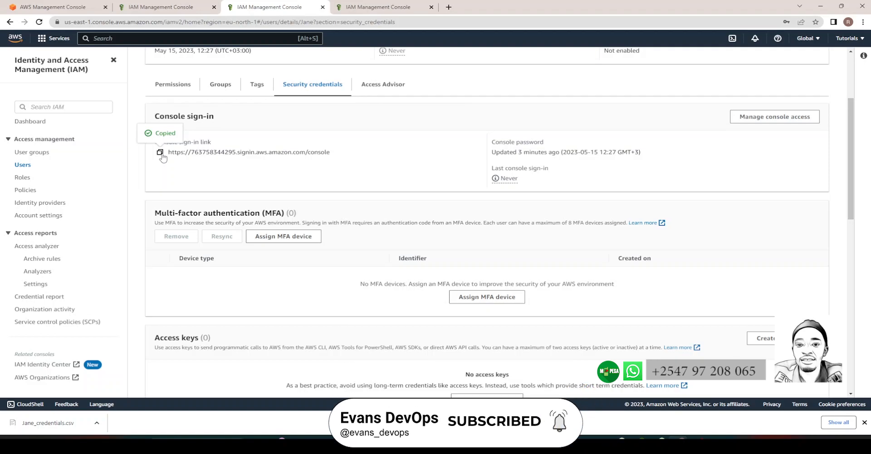
Step: Open the copied console sign-in link in the incognito browser window
click(863, 21)
click(780, 55)
key(ctrl+v)
key(Return)
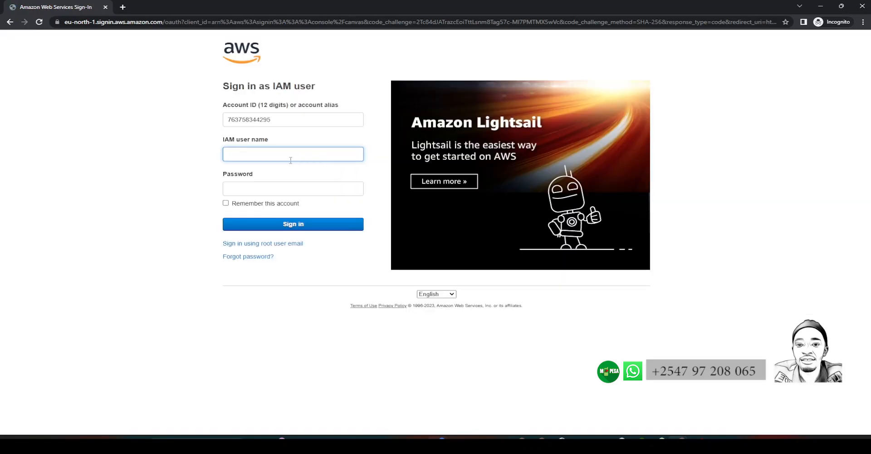
Step: Sign in as the new IAM user by entering the IAM user name and the account password
drag(224, 86, 313, 86)
click(297, 153)
click(283, 194)
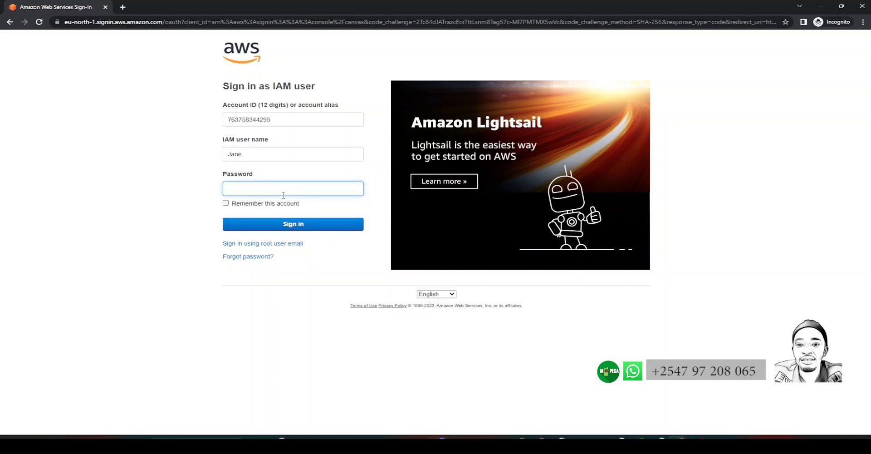
click(289, 225)
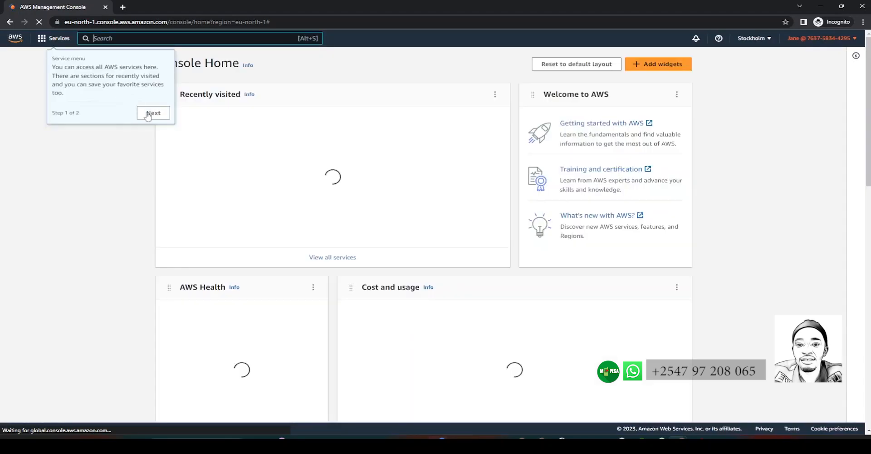
Step: Finish the two-step console introduction and open the EC2 dashboard from the console home
click(151, 112)
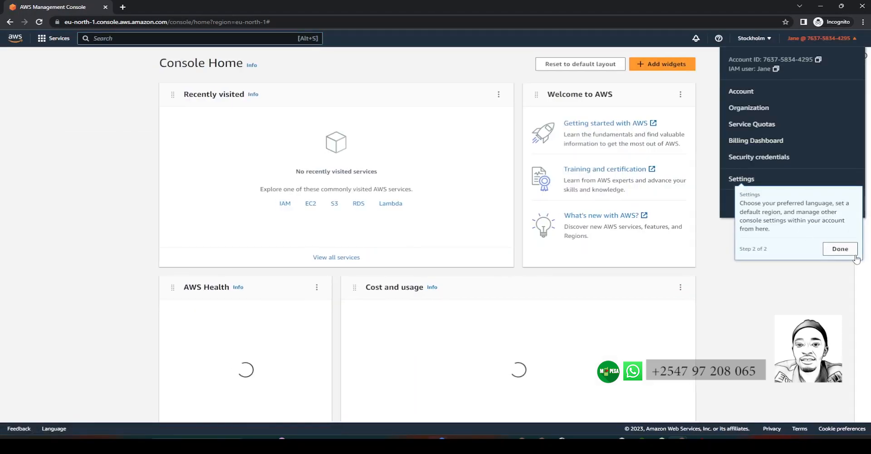
click(841, 249)
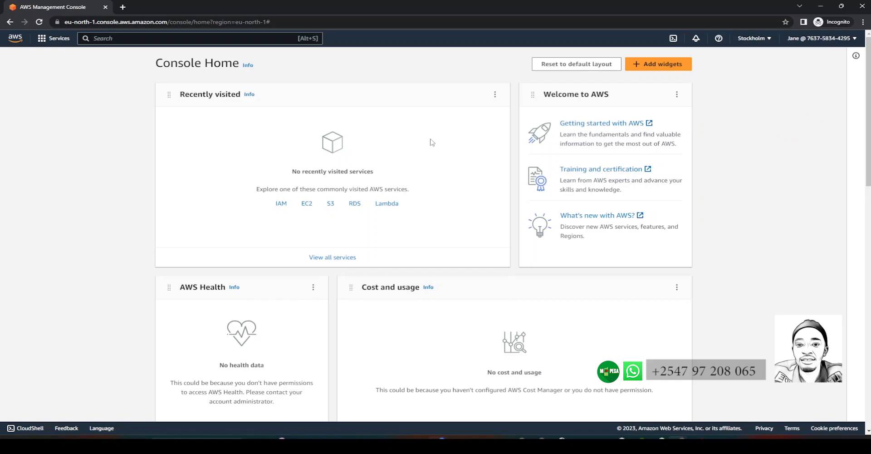
click(306, 204)
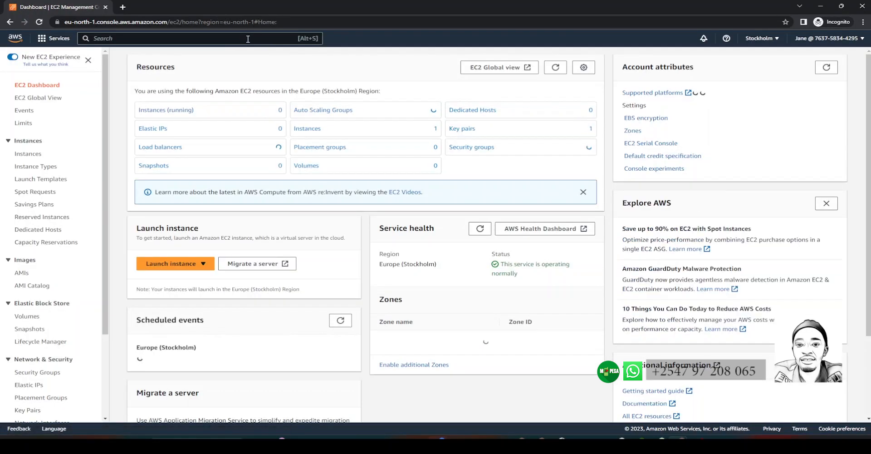
Step: Search the AWS services for s3 and open the S3 service in a new browser tab
click(248, 39)
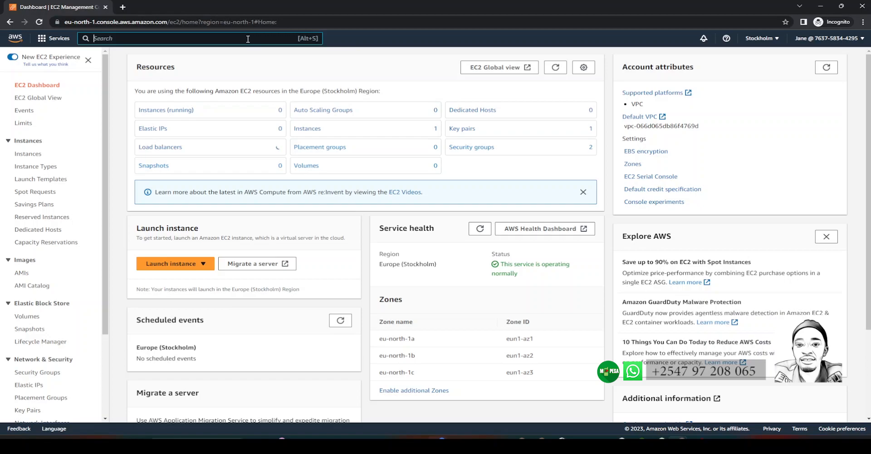
text(s3)
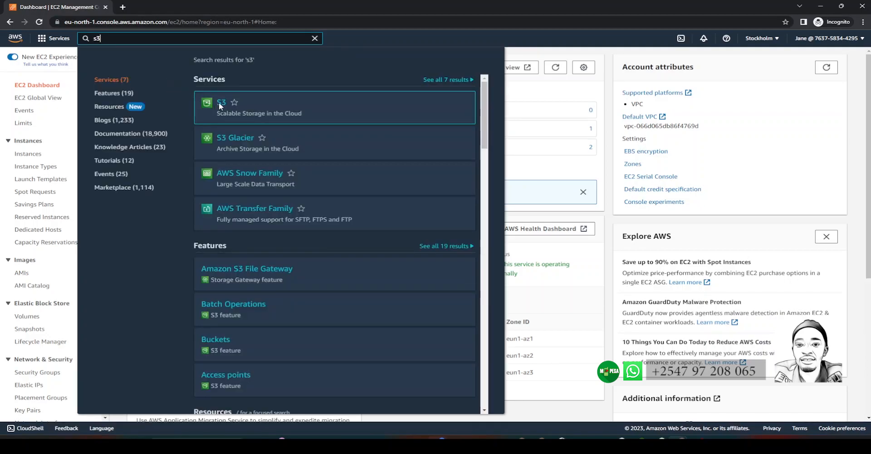
right_click(220, 104)
click(233, 110)
click(184, 6)
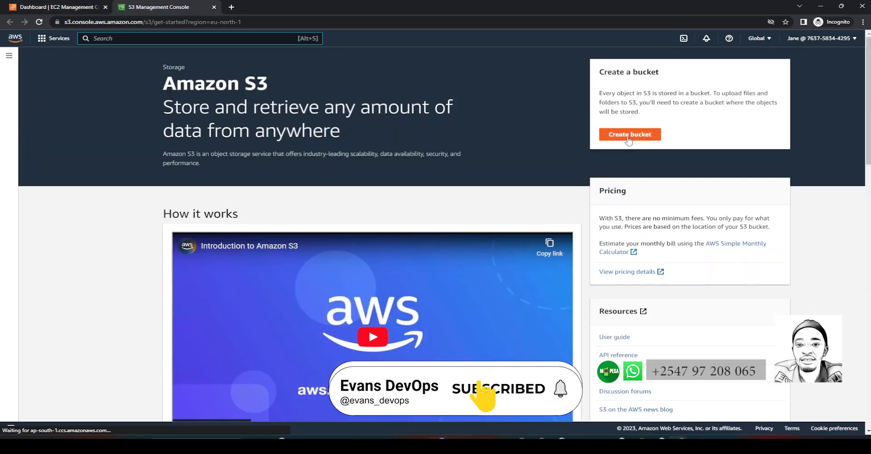
Step: Try to create an S3 bucket named gbasfcwgv with the default settings and read the response
click(628, 136)
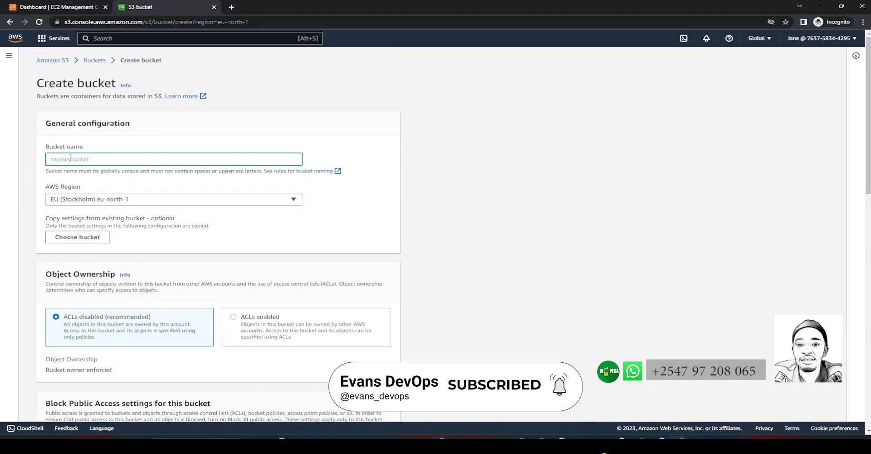
text(gbasfcwgv)
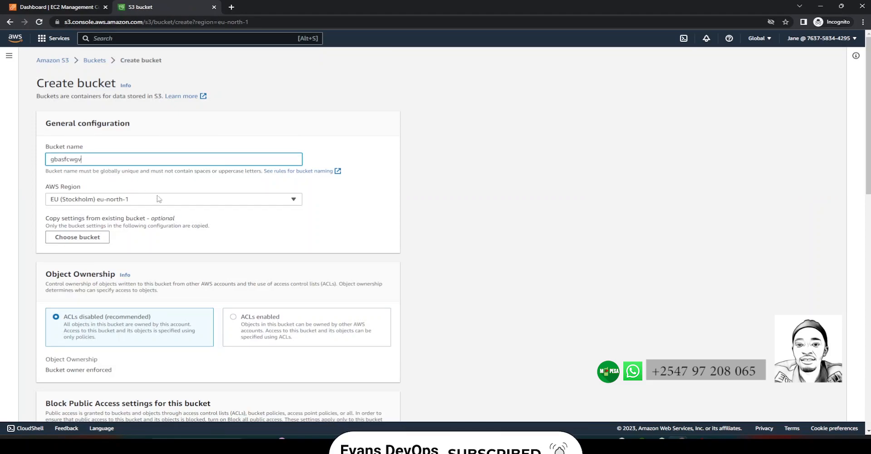
scroll(158, 199, down, 15)
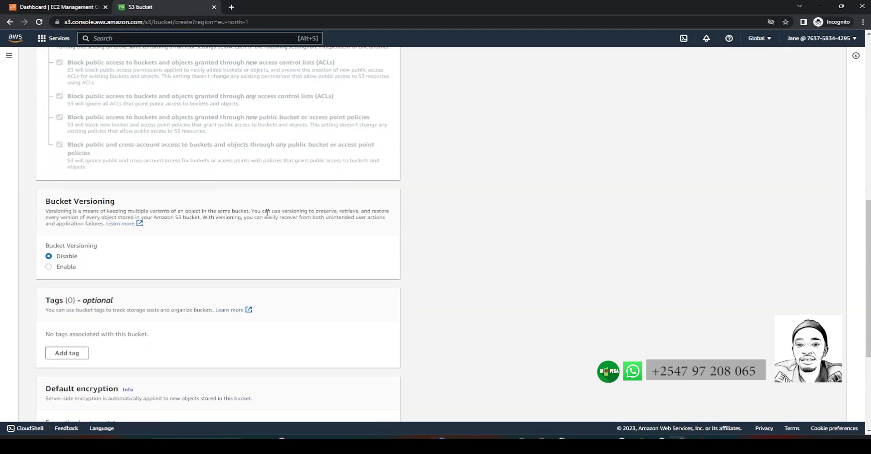
scroll(394, 254, down, 1)
click(389, 407)
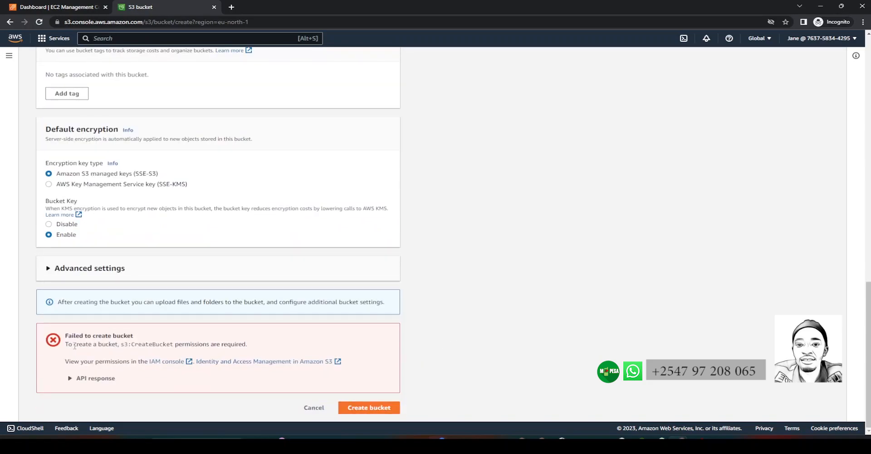
triple_click(74, 336)
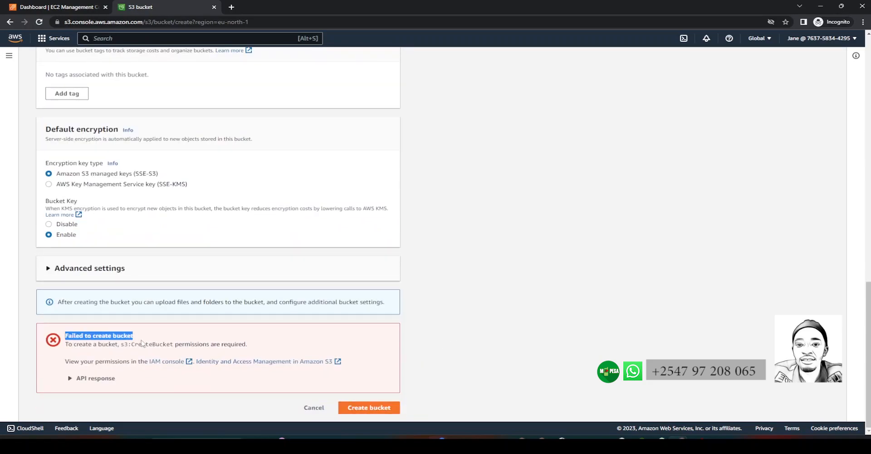
drag(247, 344, 64, 346)
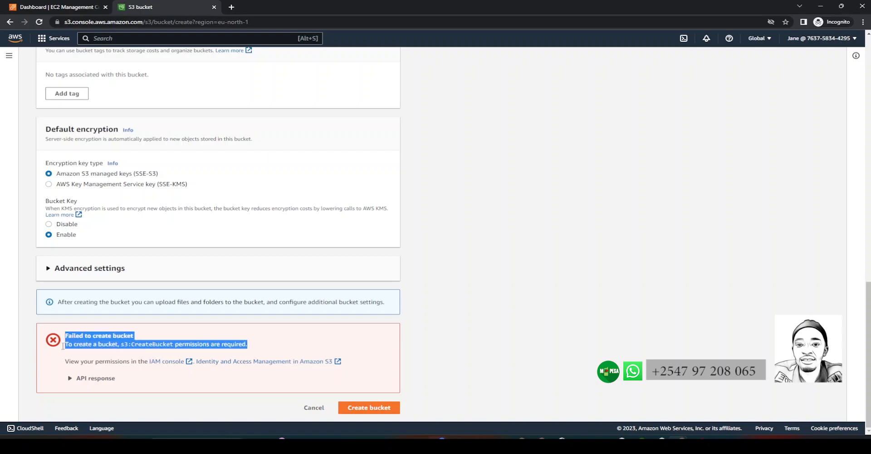
click(184, 344)
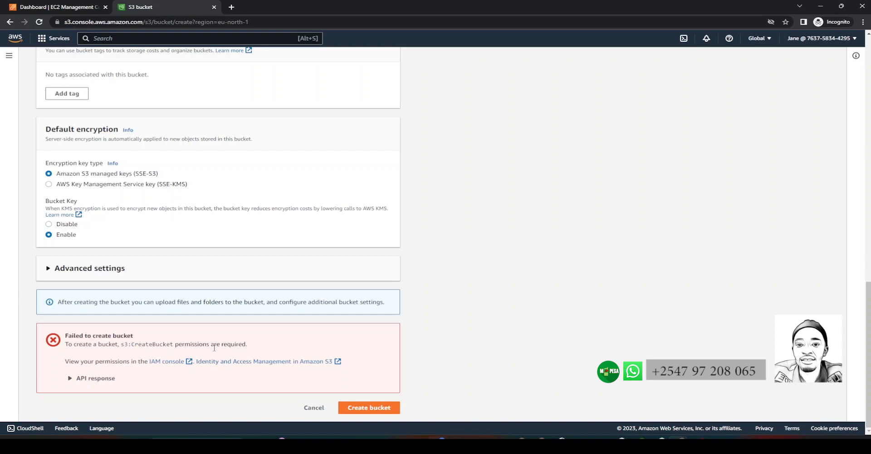
Step: Start launching an EC2 instance named rgxwxg from the EC2 dashboard, with instance type t3.micro
click(56, 7)
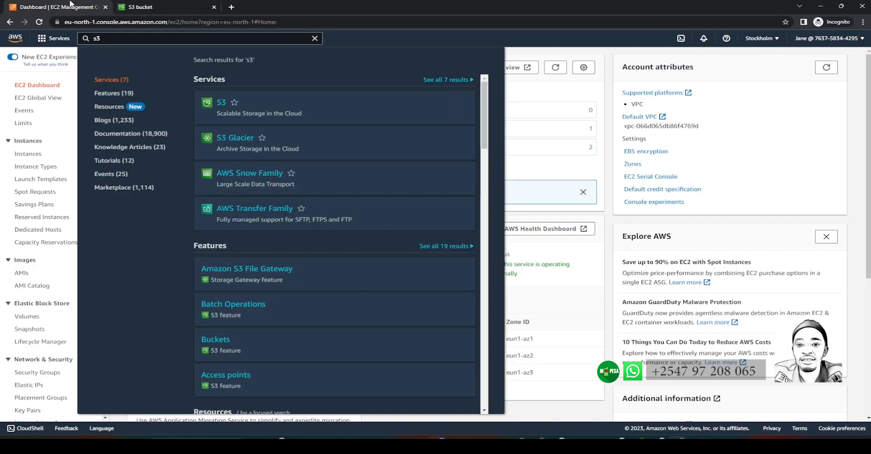
click(597, 94)
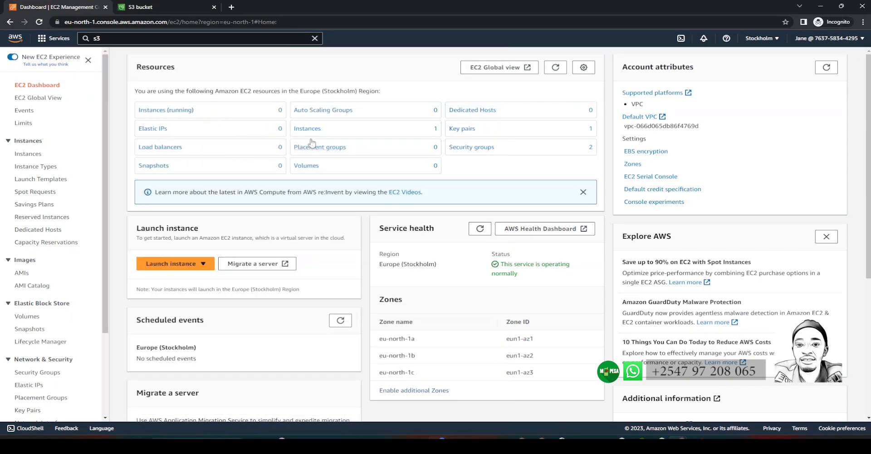
click(178, 263)
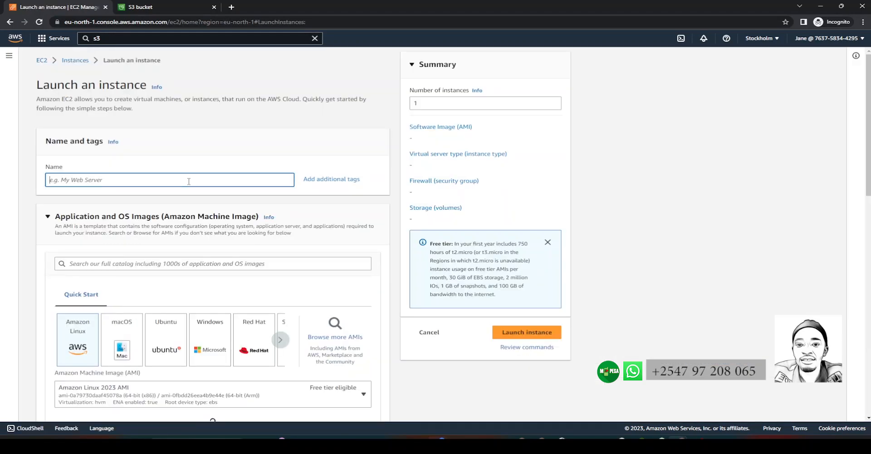
scroll(189, 181, down, 5)
scroll(150, 219, down, 2)
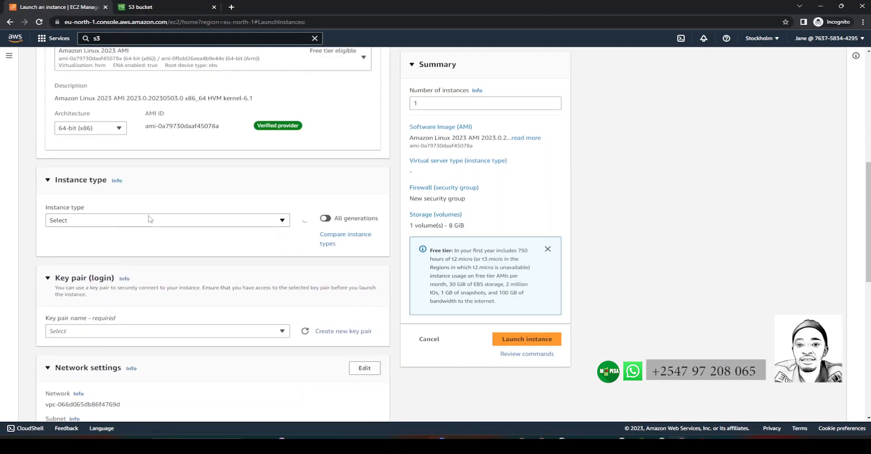
click(228, 225)
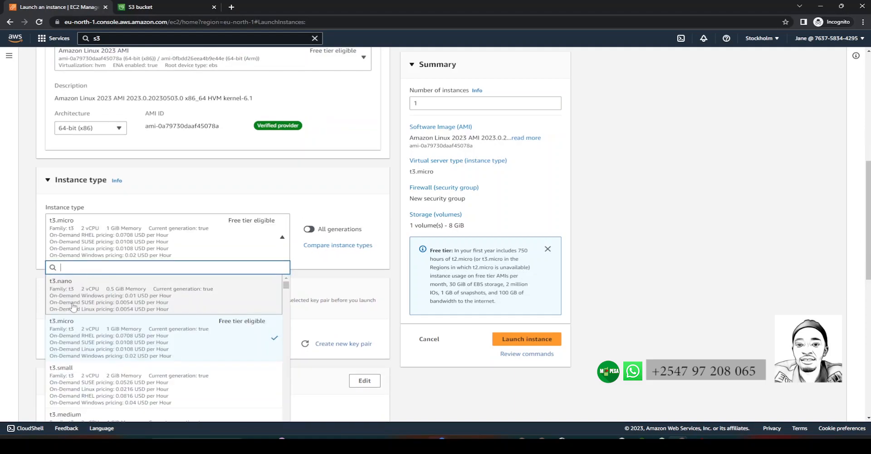
click(101, 330)
Step: Choose the login key pair option, keep the default network and storage settings, and launch the instance
scroll(101, 330, down, 2)
click(156, 261)
click(121, 286)
scroll(120, 302, down, 8)
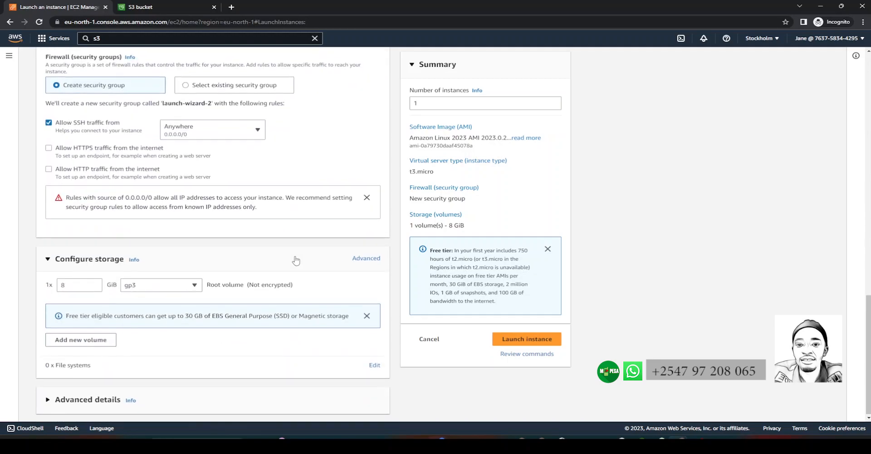
click(539, 345)
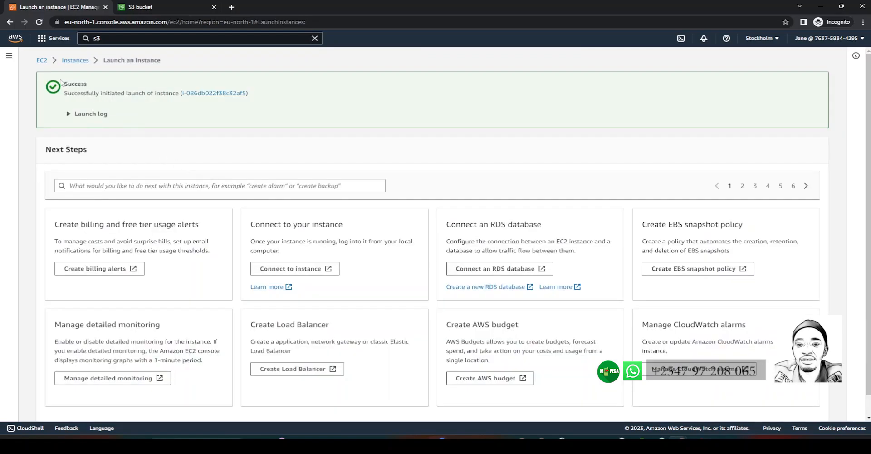
drag(60, 81, 172, 94)
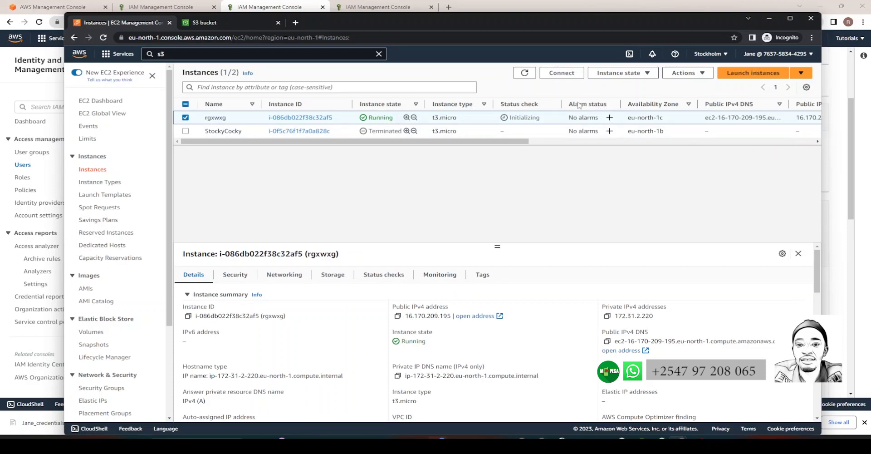
Step: Return to the administrator's IAM console window and open the list of user groups
click(225, 20)
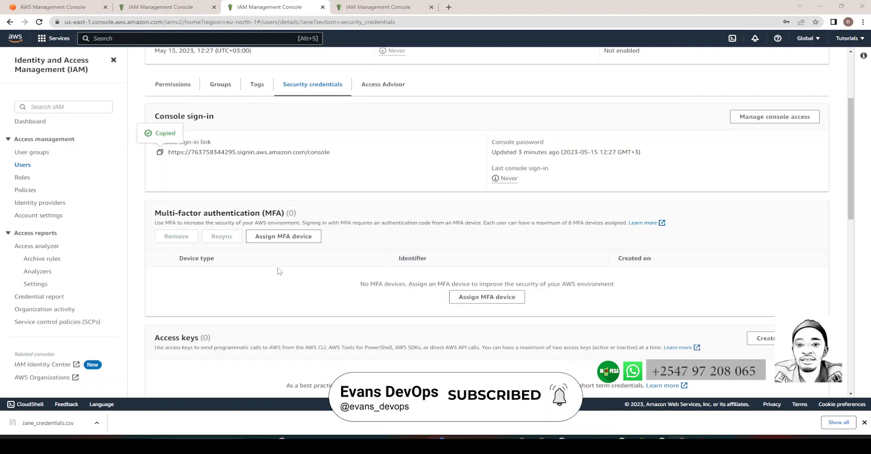
click(28, 153)
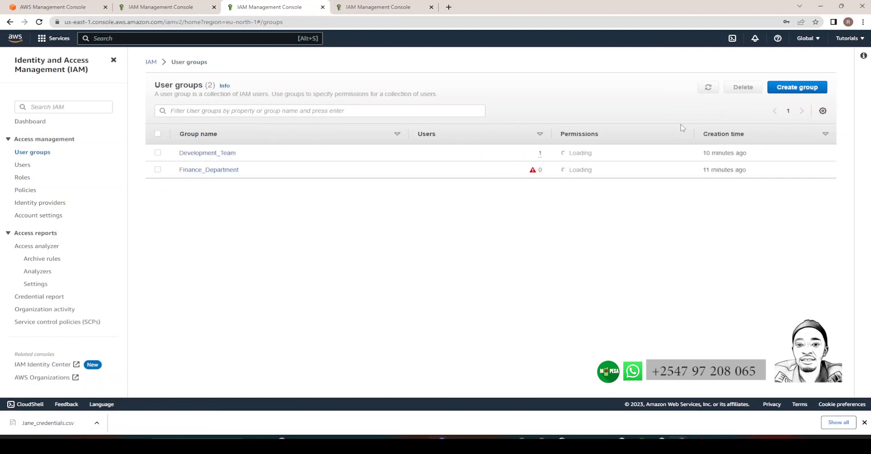